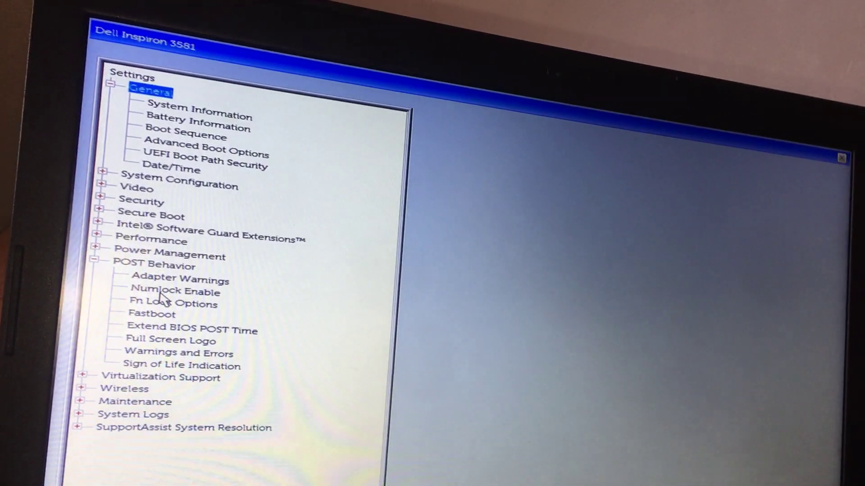
Under POST Behavior, open Fn Lock Options and select Lock Mode Disable/Standard
{"action": "left_click", "coordinate": [145, 309]}
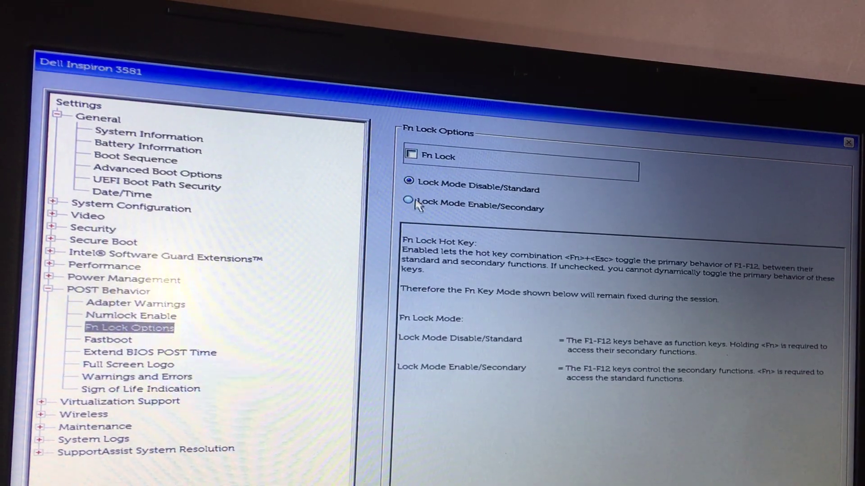
{"action": "left_click", "coordinate": [429, 192]}
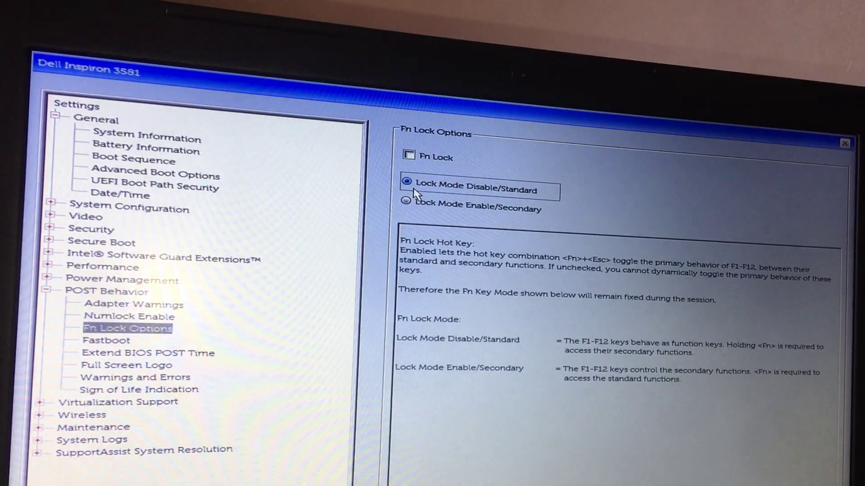